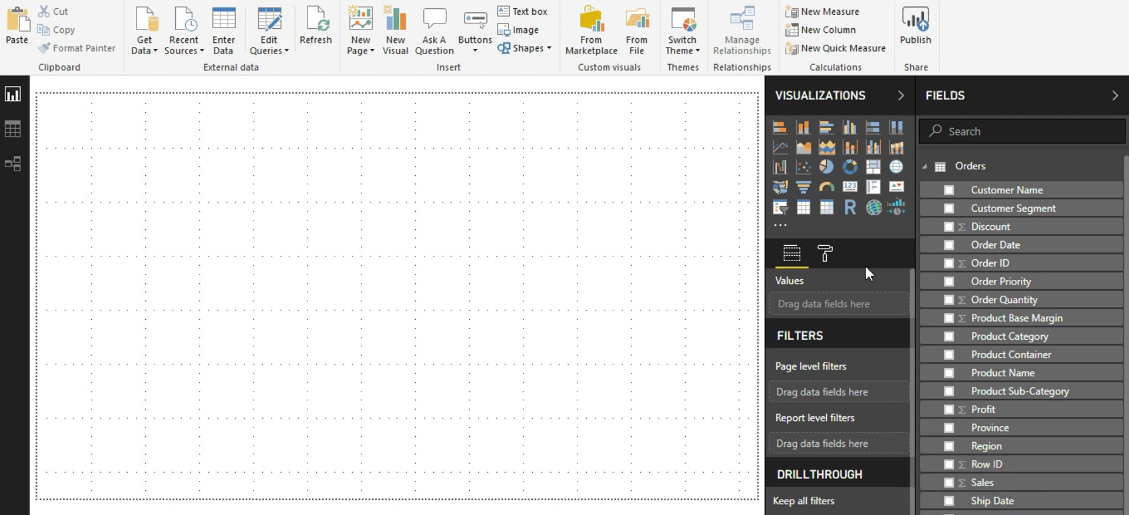
Add a page-wide Time Brush across the top charting Order Quantity by Order Date
click(780, 229)
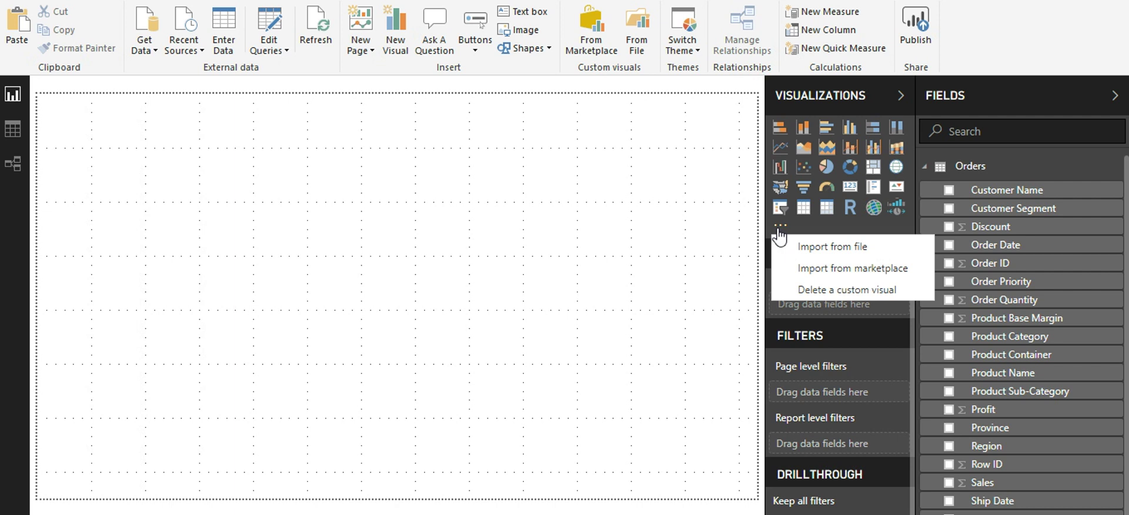
click(875, 225)
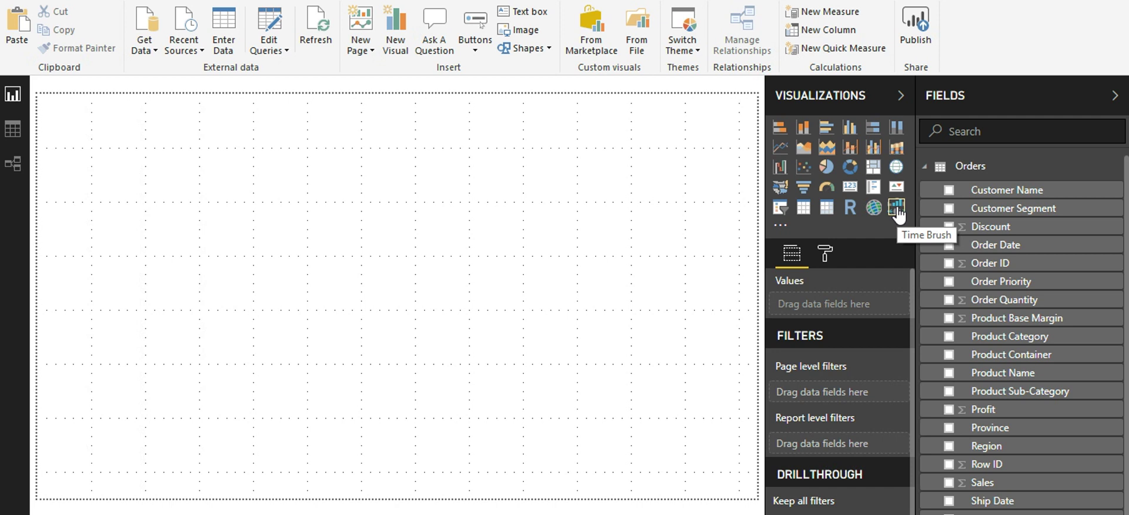
click(897, 207)
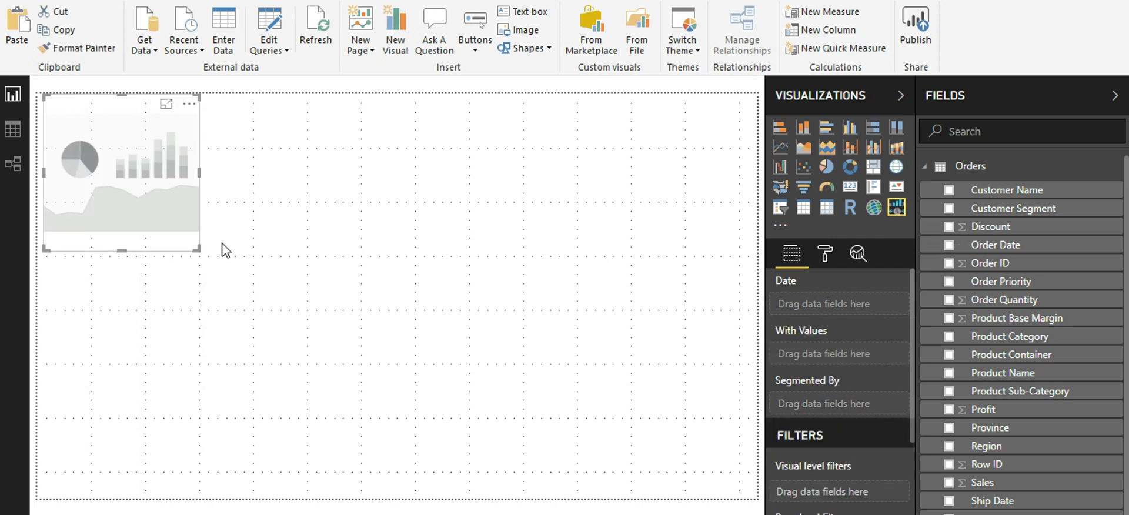
mouse_move(197, 248)
mouse_down()
mouse_move(640, 325)
mouse_move(726, 284)
mouse_up()
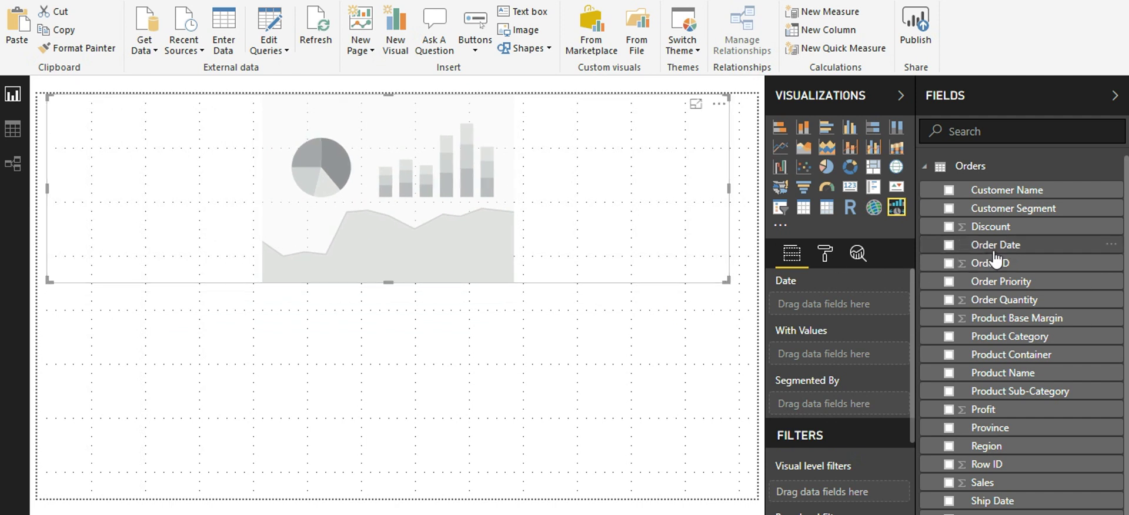
mouse_move(995, 257)
mouse_down()
mouse_move(823, 256)
mouse_move(871, 314)
mouse_move(861, 306)
mouse_up()
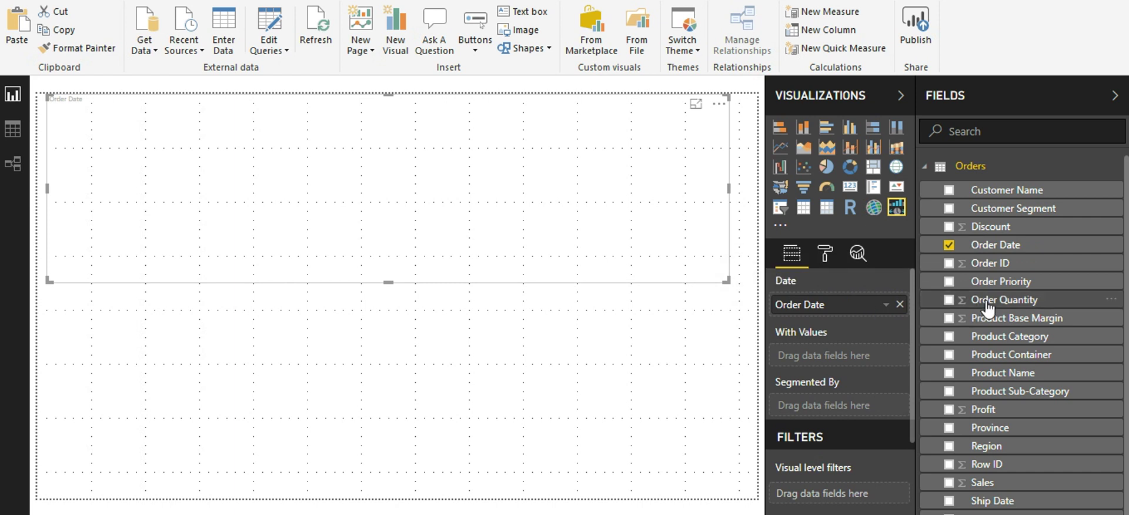
drag(988, 307, 836, 358)
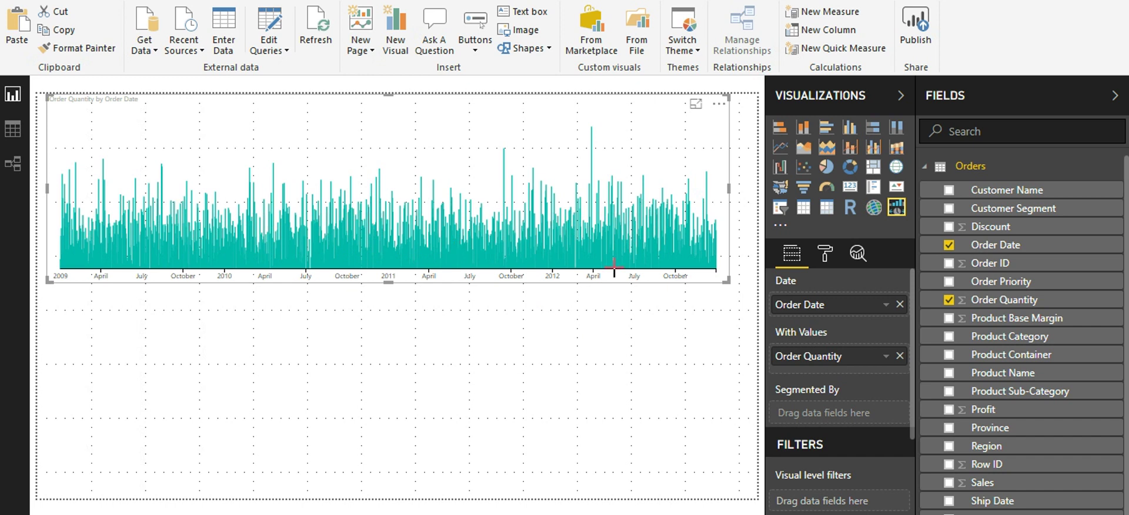
click(557, 328)
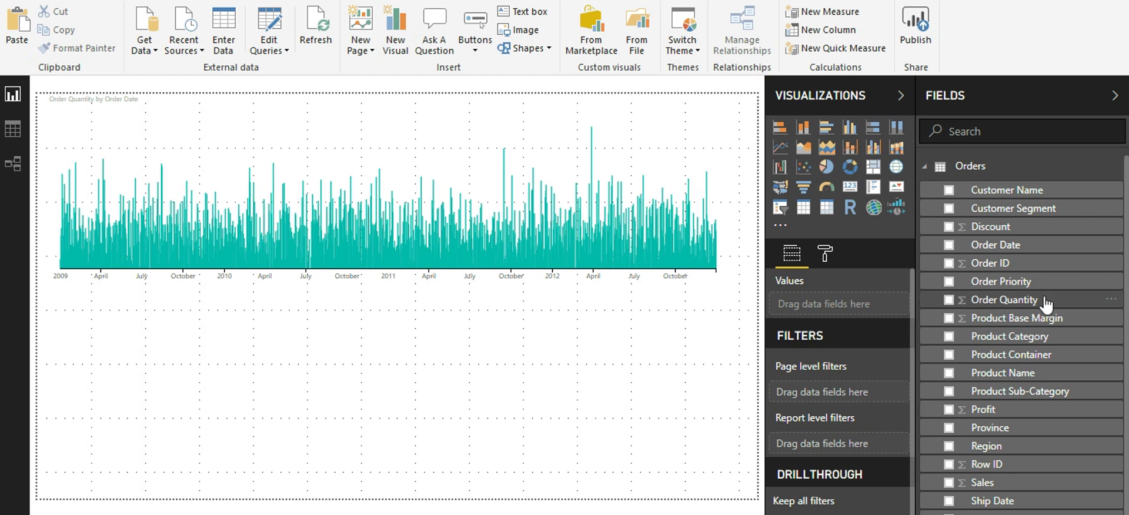
Add a narrow Order Date slicer in List style with date checkboxes
drag(1035, 247, 200, 362)
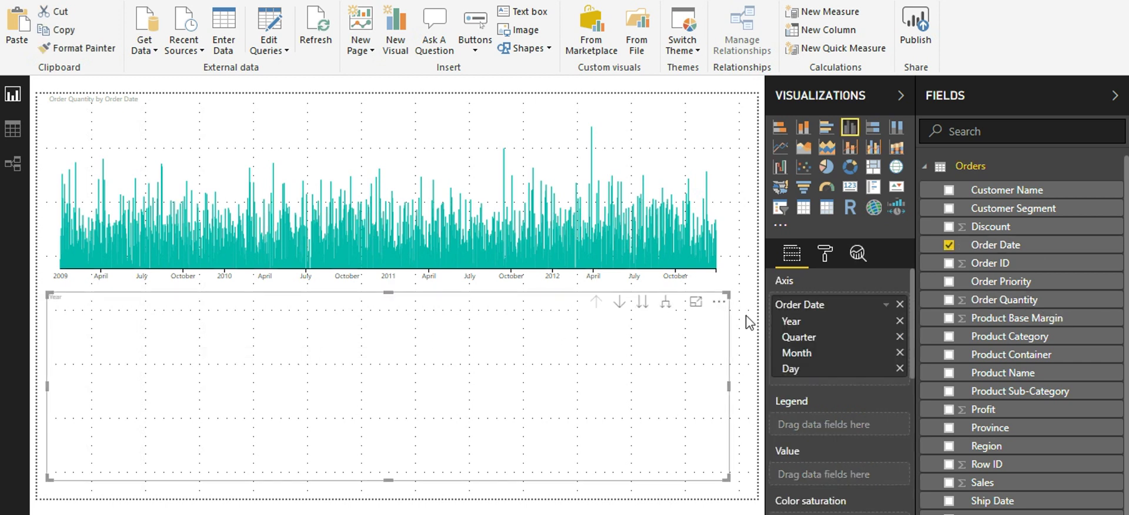
click(780, 207)
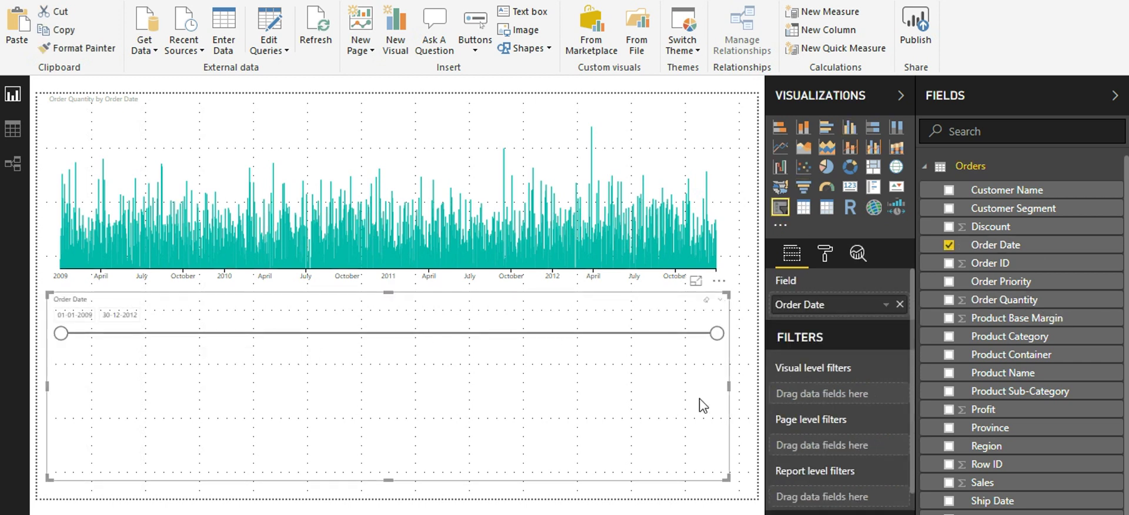
drag(730, 388, 195, 379)
click(191, 302)
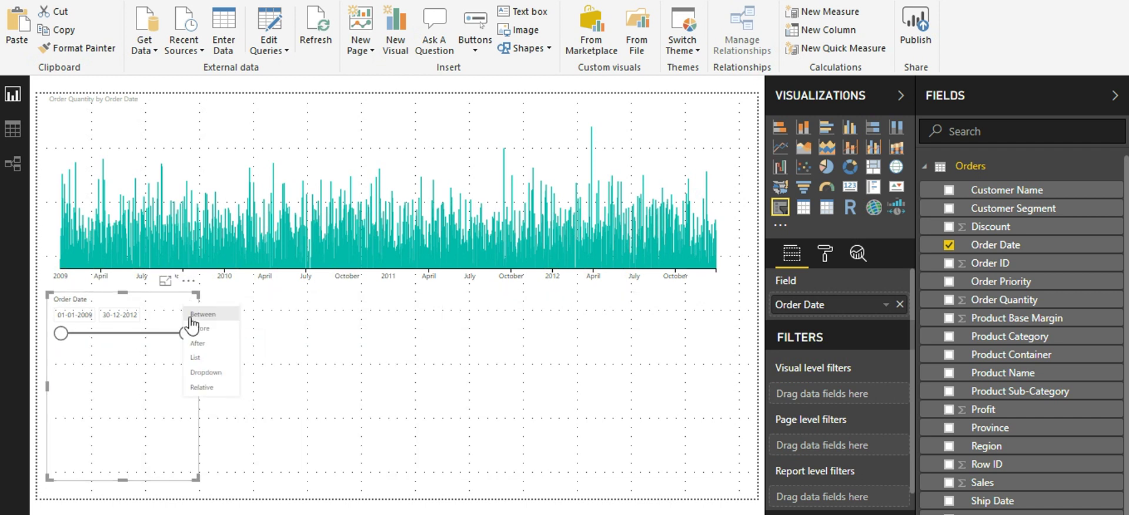
click(195, 357)
click(453, 343)
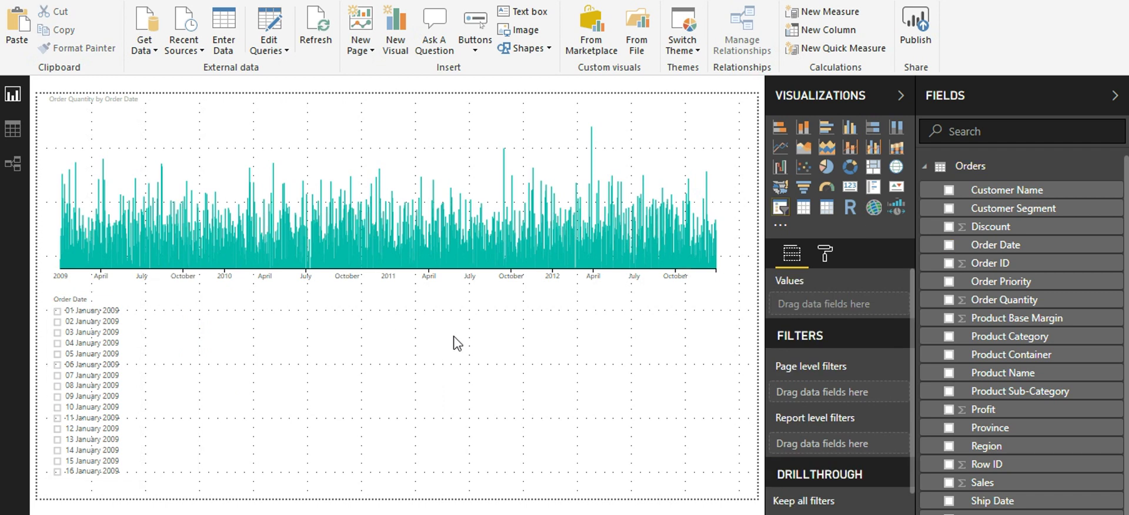
Add a column chart of Order Quantity with plain Order Date (no hierarchy) on the axis
click(849, 127)
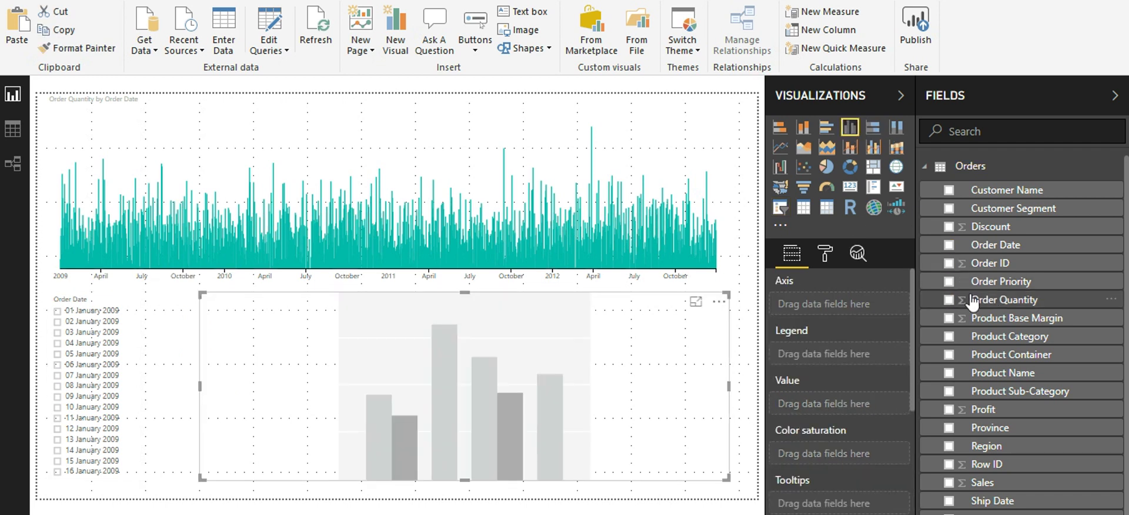
drag(964, 300, 410, 364)
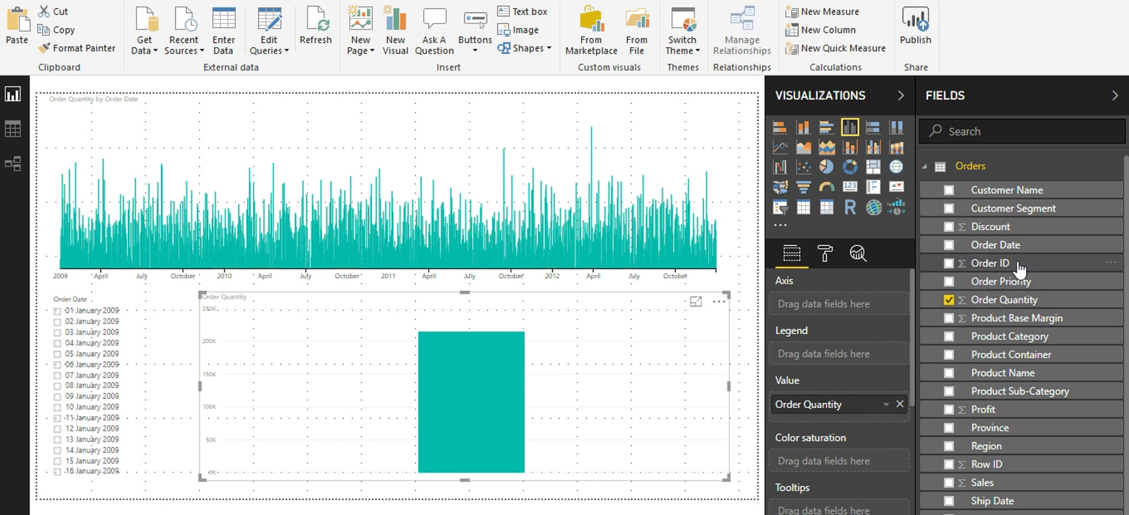
drag(1022, 259, 866, 316)
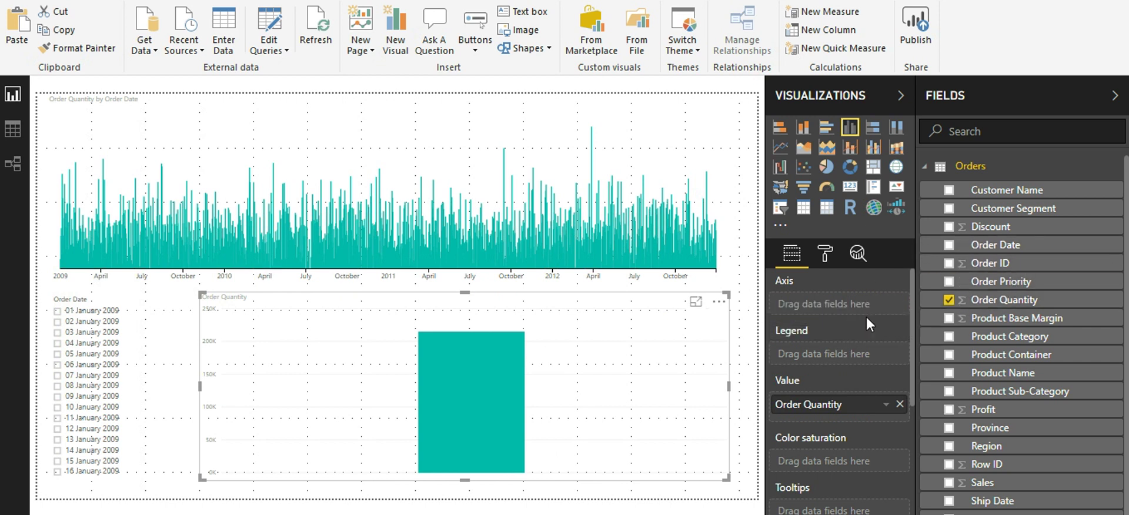
drag(1006, 245, 874, 307)
click(886, 305)
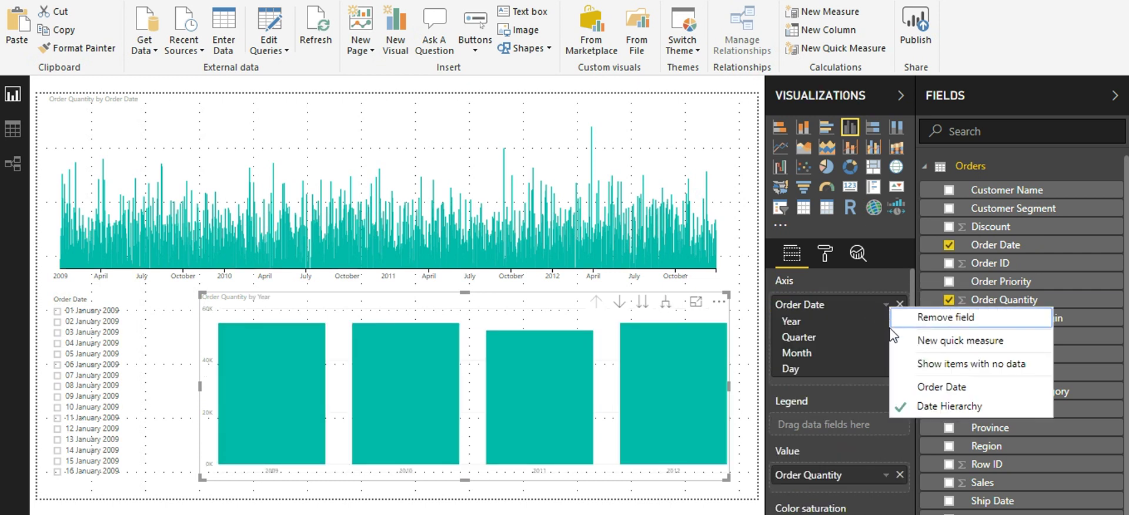
click(915, 388)
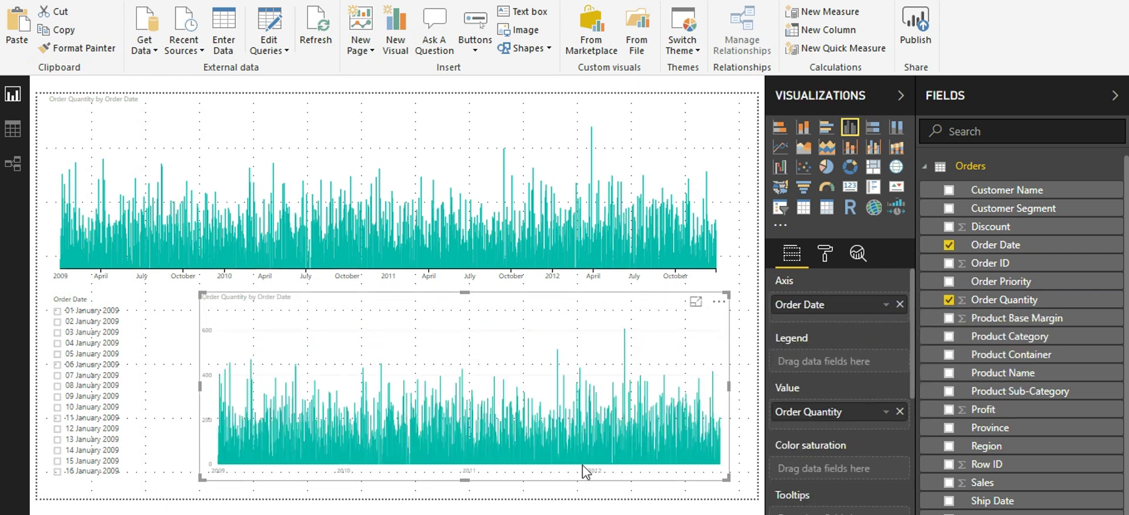
click(347, 489)
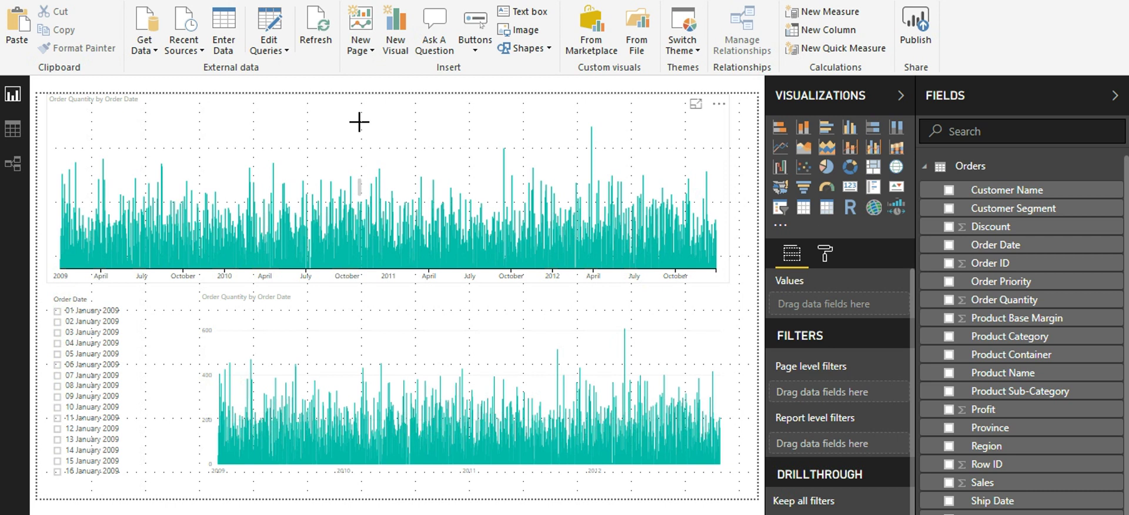
Brush date ranges on the Time Brush, around October 2011 and then mid-2009
drag(359, 122, 386, 129)
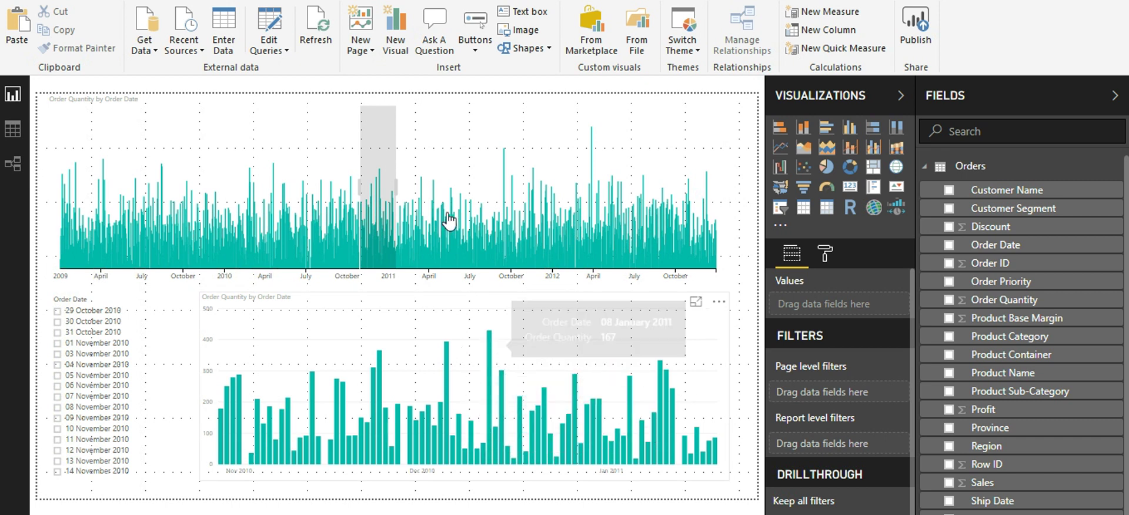
drag(494, 126, 509, 128)
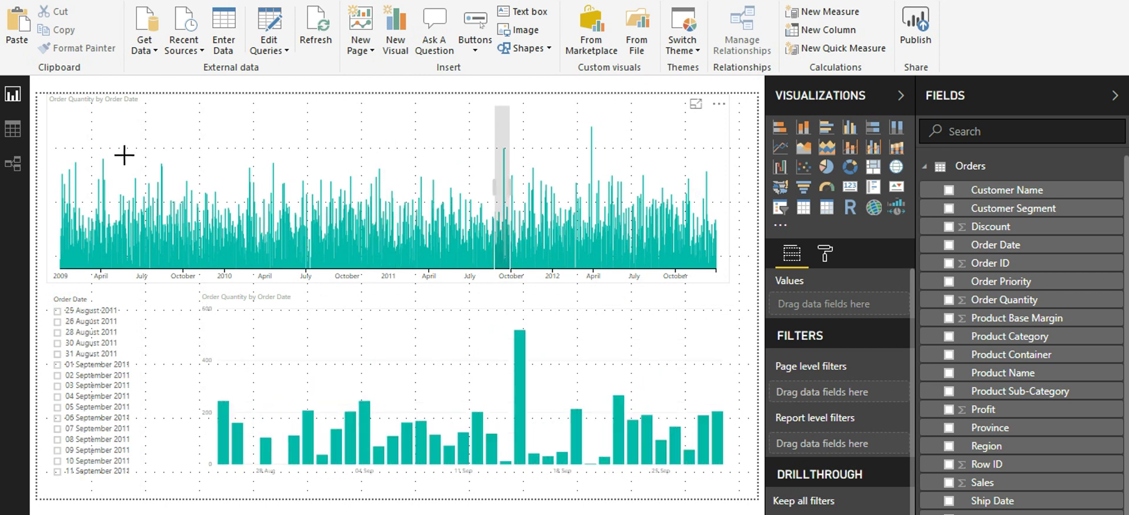
drag(123, 157, 153, 163)
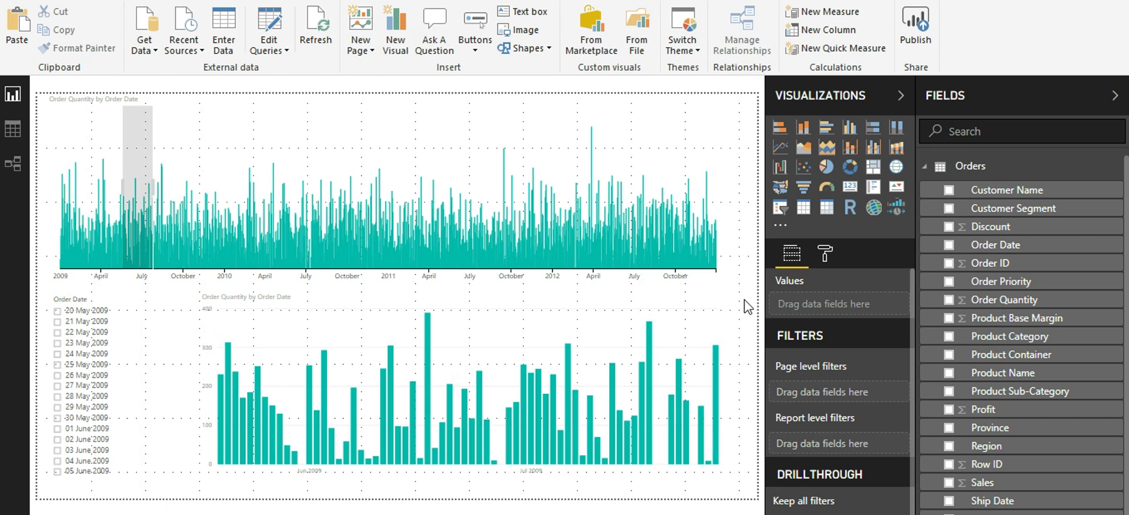
Clear the brushed range and collapse the Visualizations and Fields panes
click(693, 130)
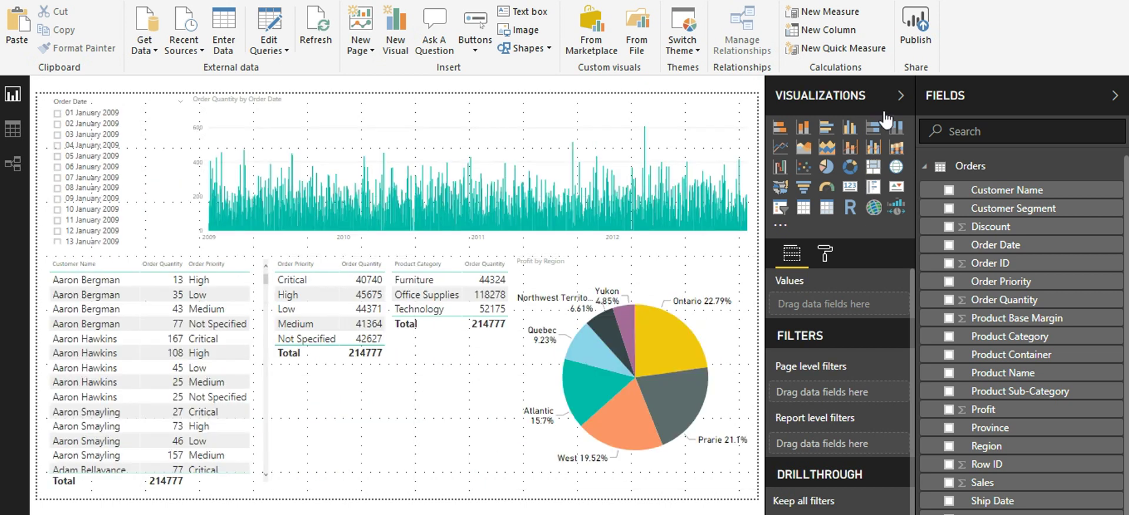
click(884, 115)
click(1023, 111)
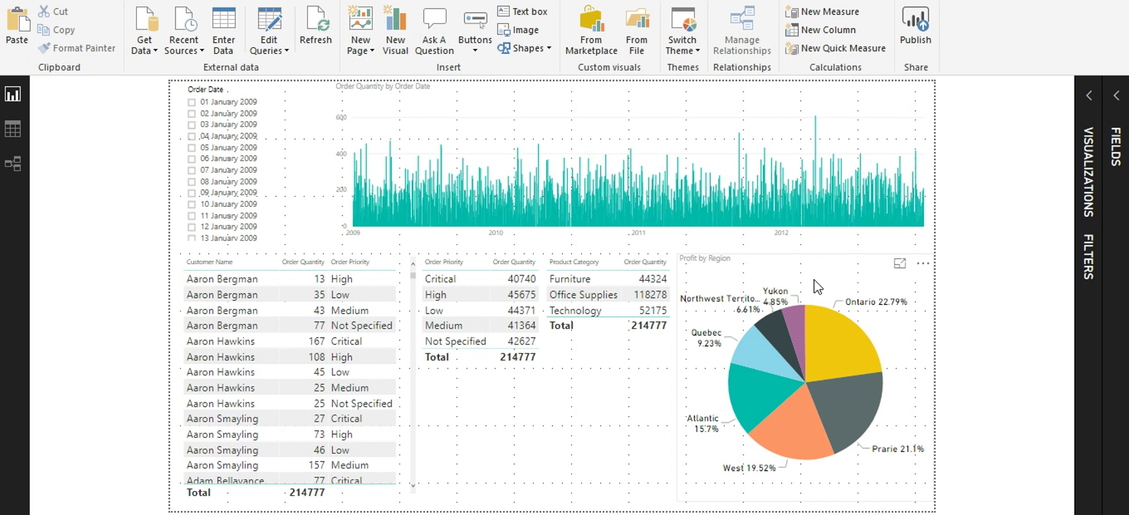
Check 01 through 08 January 2009 in the Order Date slicer
click(233, 109)
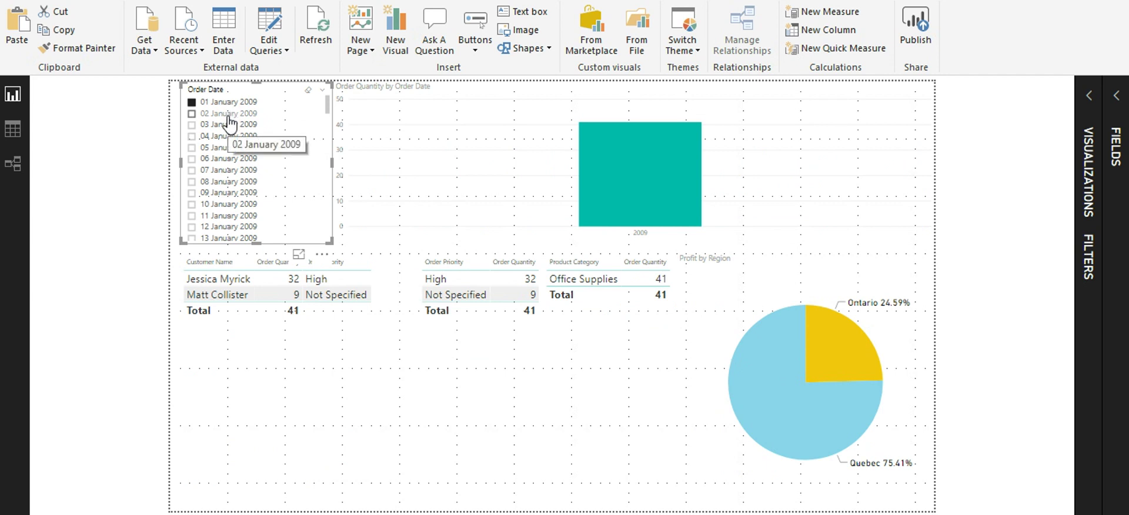
ctrl+click(229, 115)
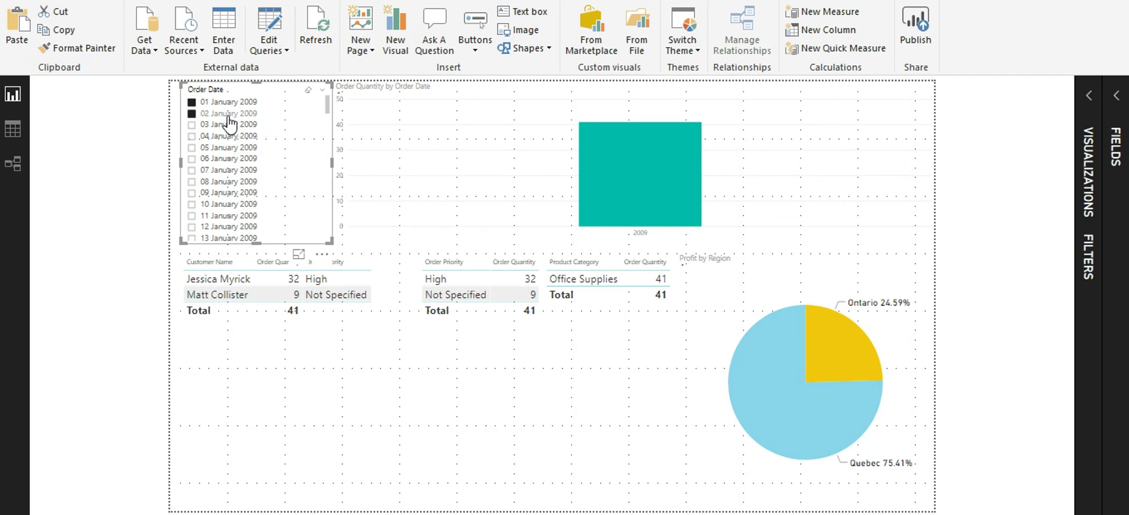
ctrl+click(232, 125)
ctrl+click(231, 137)
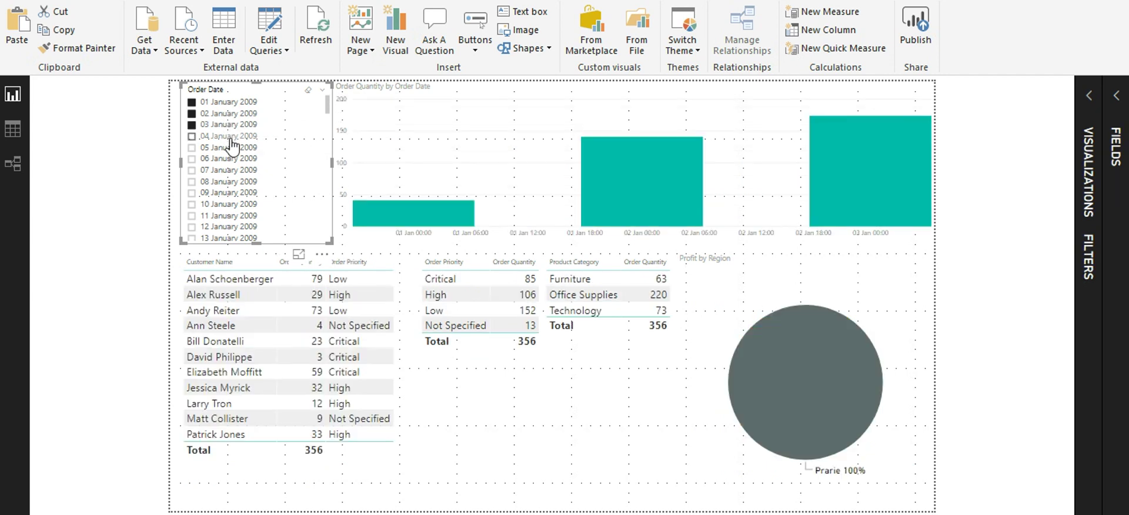
ctrl+click(228, 149)
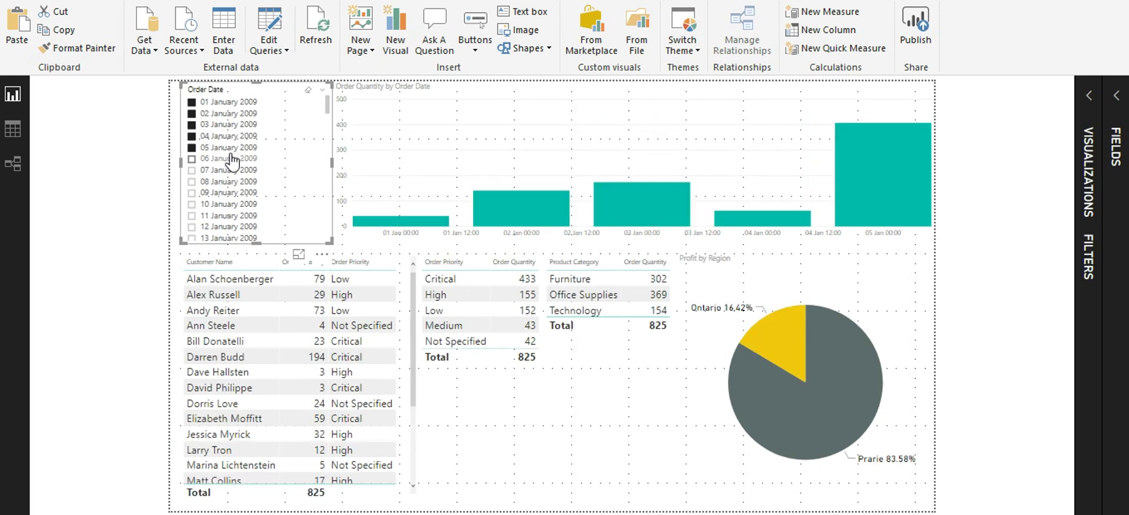
ctrl+click(231, 159)
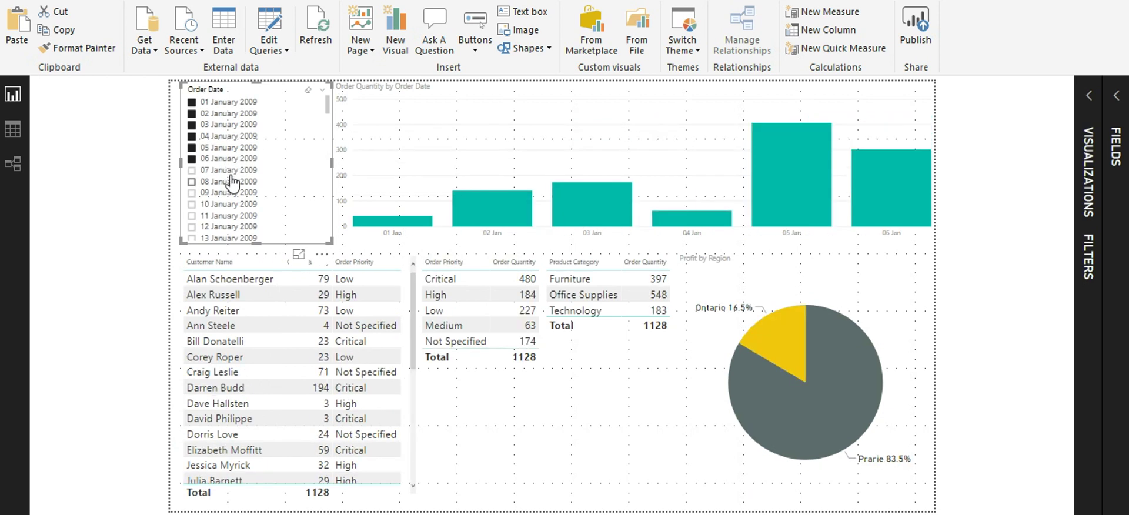
ctrl+click(232, 181)
ctrl+click(237, 170)
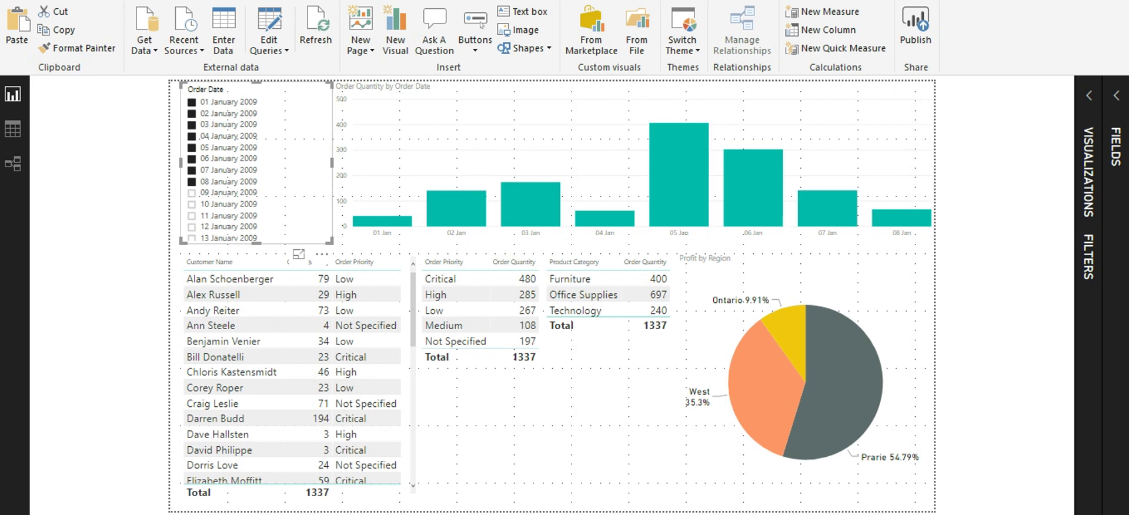
Delete the Order Date slicer, then brush early-2010 and later date ranges on the Time Brush
key(Delete)
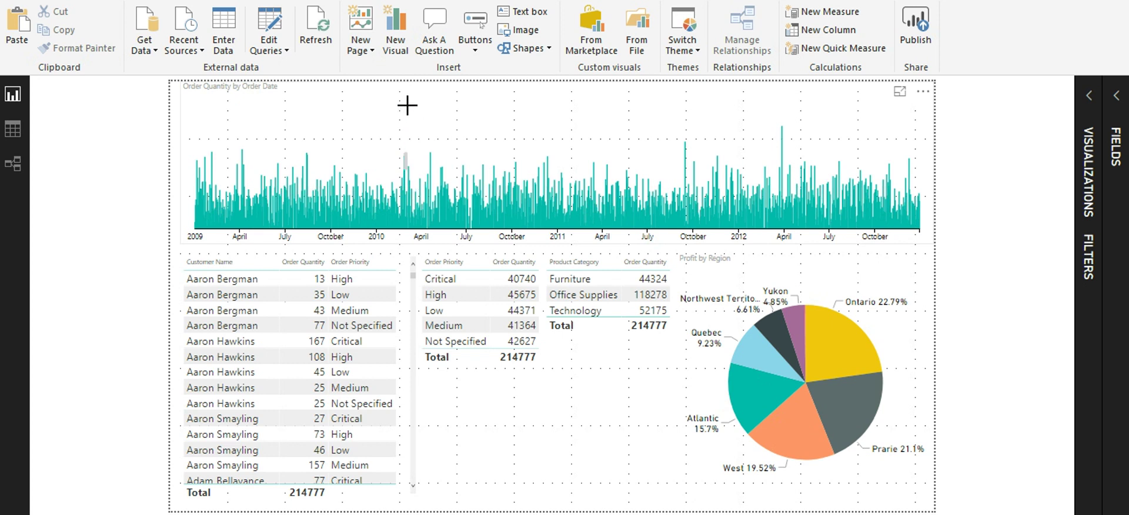
drag(404, 105, 421, 108)
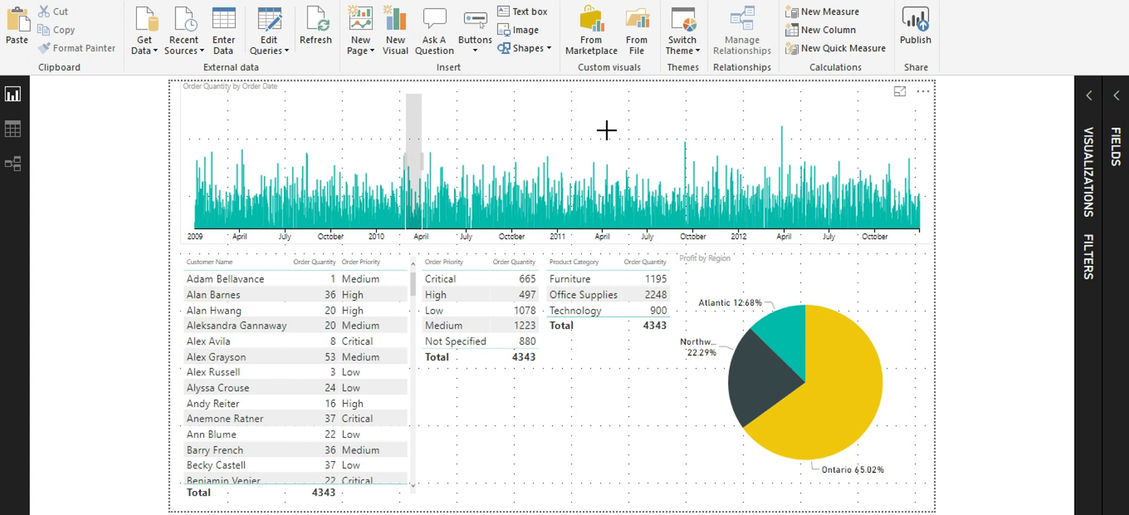
drag(606, 130, 647, 133)
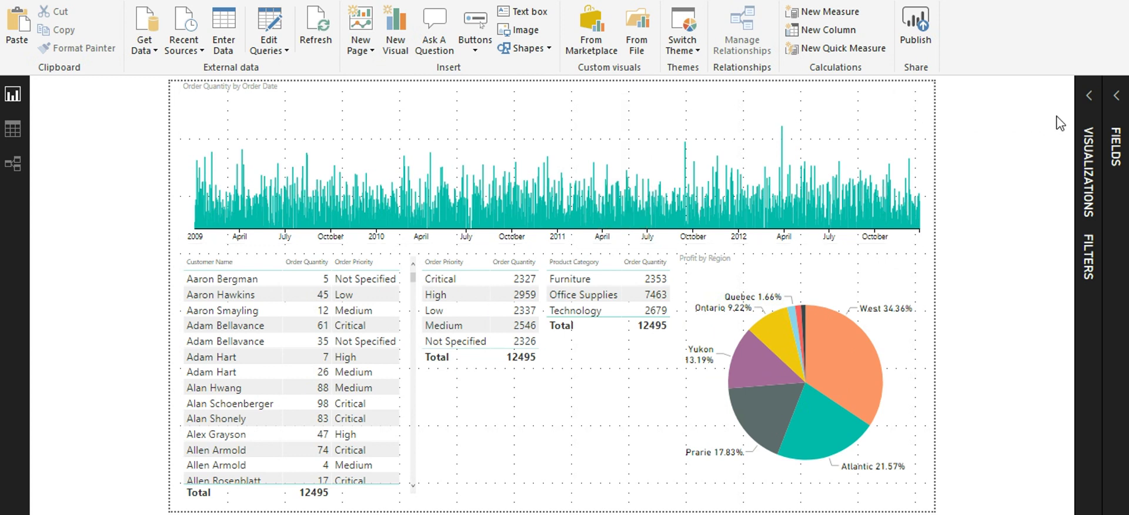
Expand the Visualizations pane and show the Order Quantity chart's format options
click(1084, 119)
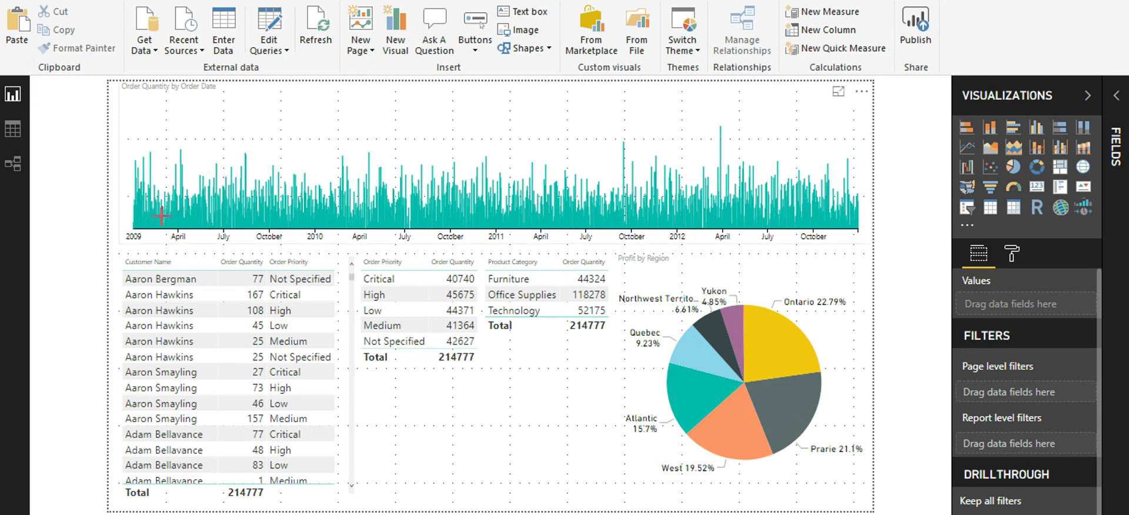
click(123, 233)
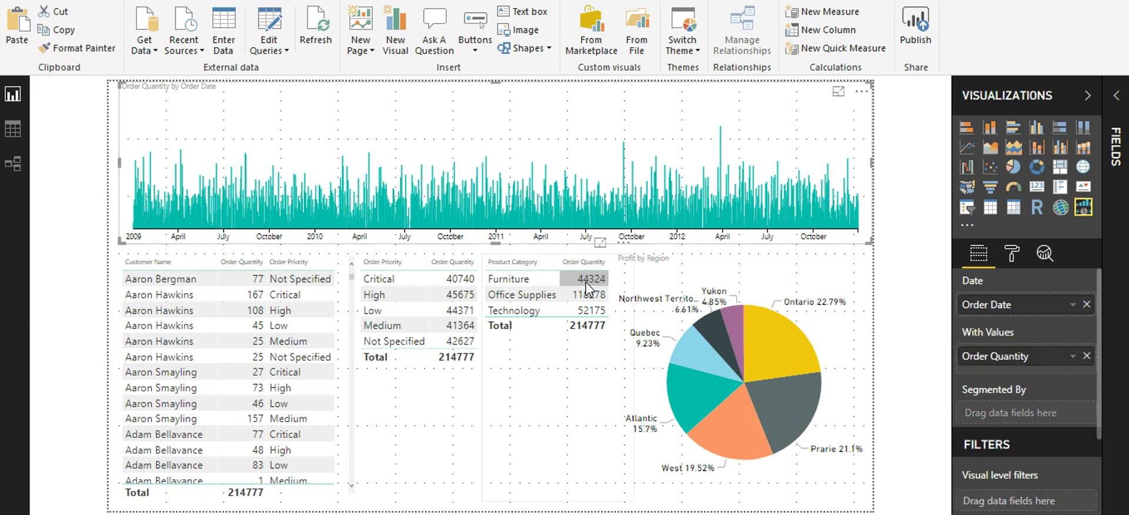
click(1013, 254)
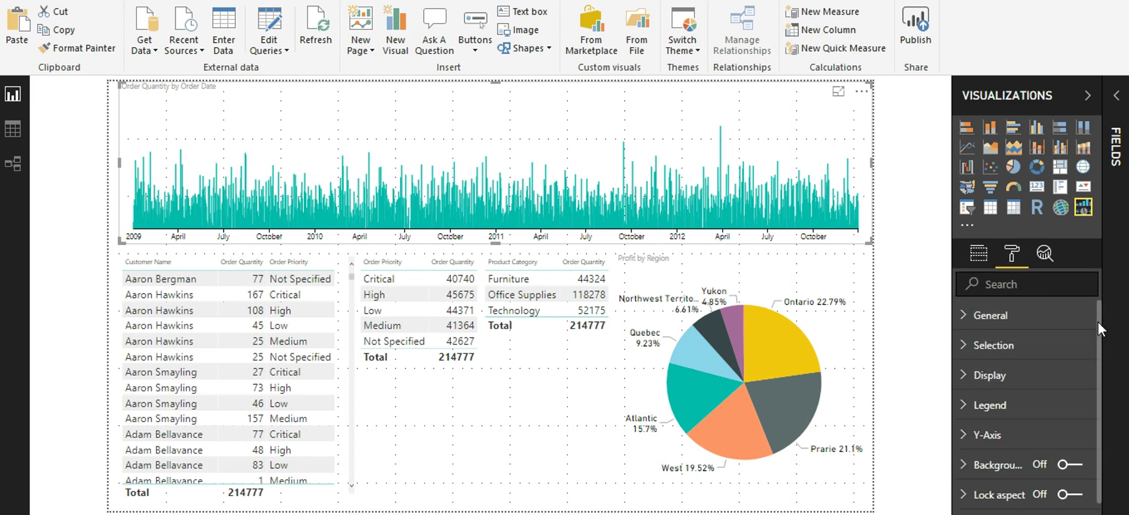
drag(1096, 316, 1097, 327)
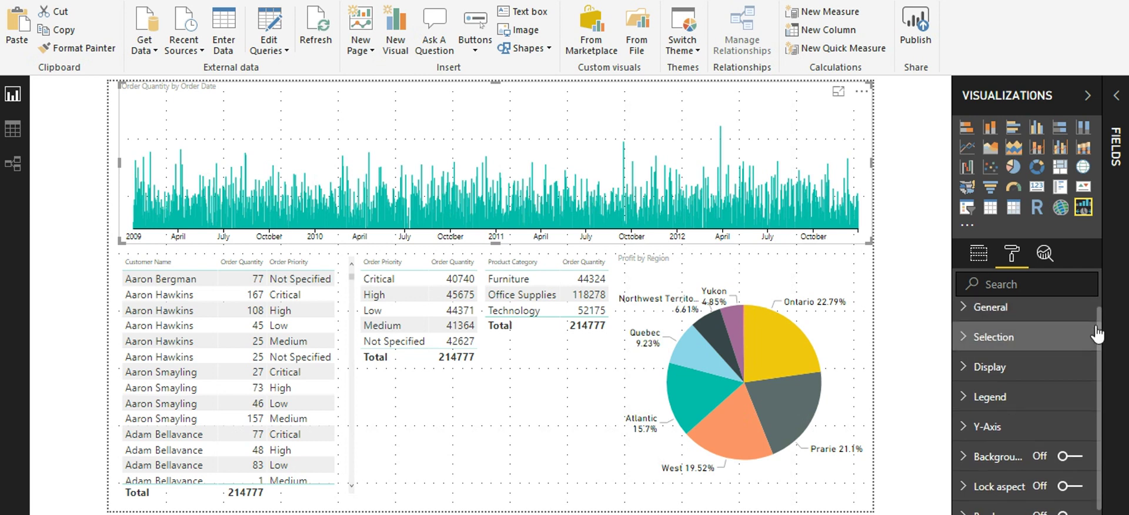
drag(1097, 336, 1099, 372)
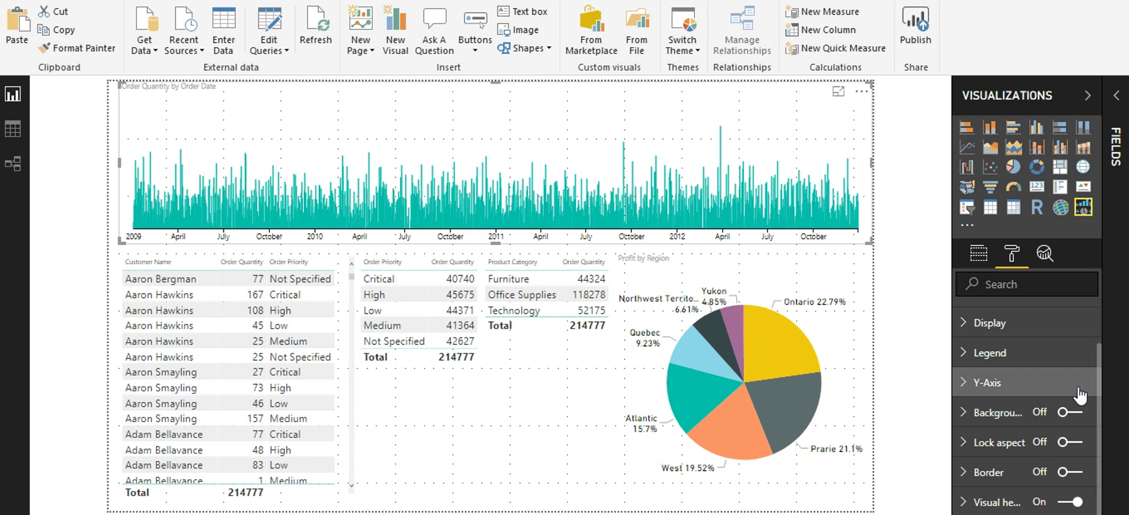
Under Display, toggle Reverse Bar Order on and off, and try Bar Width 10 before restoring 2
click(1053, 333)
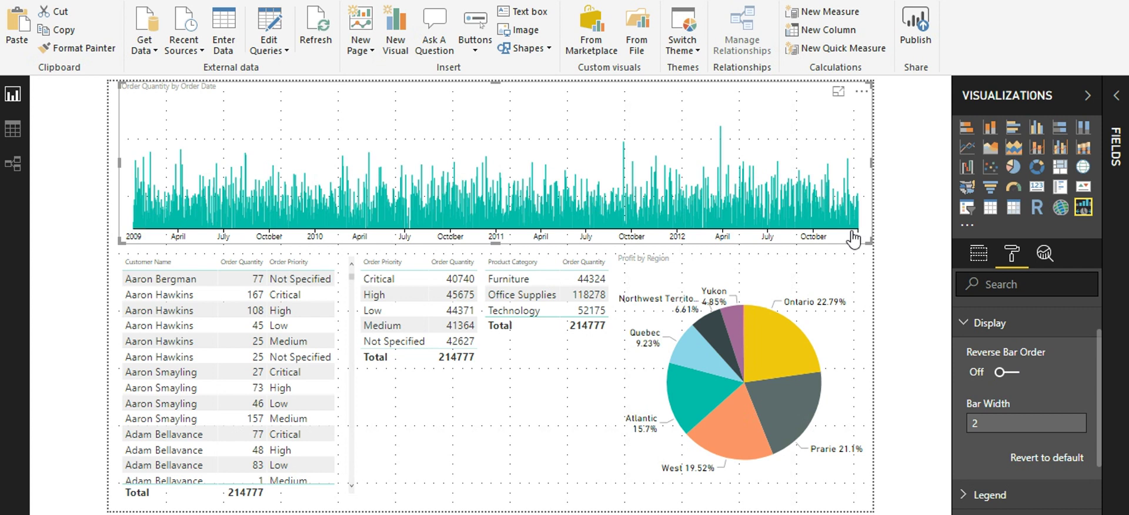
click(1002, 373)
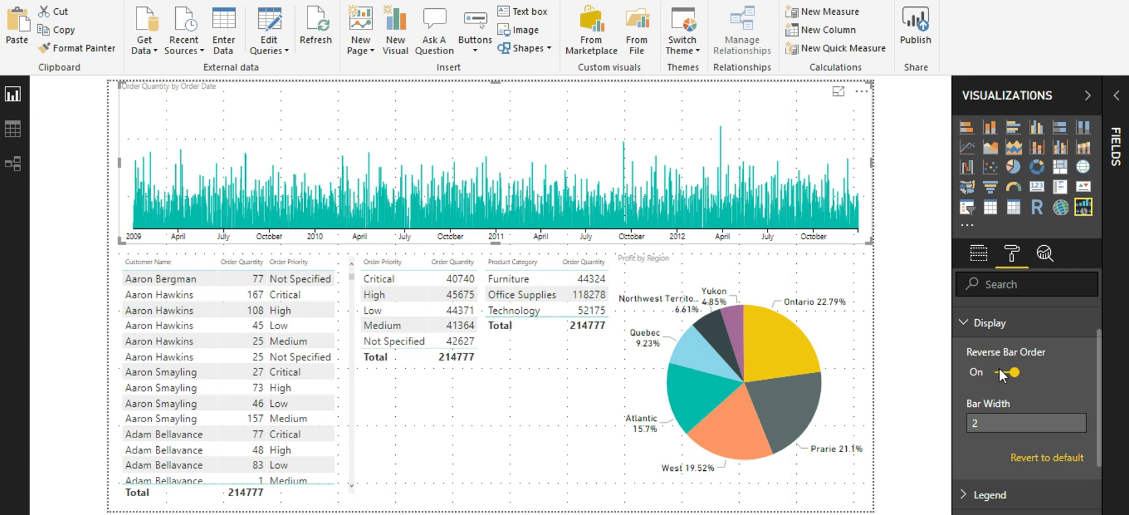
click(1013, 374)
click(994, 422)
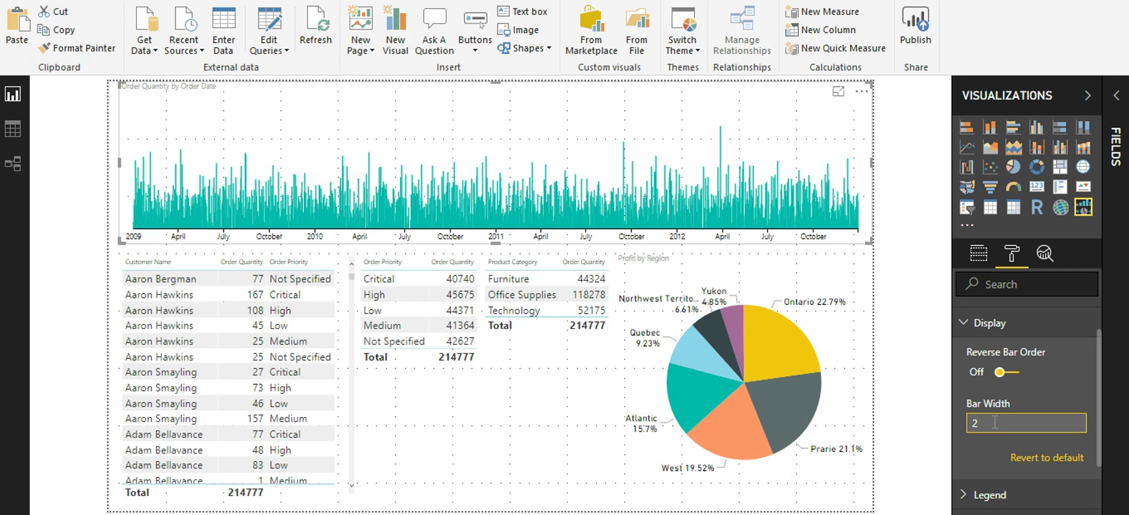
text(2)
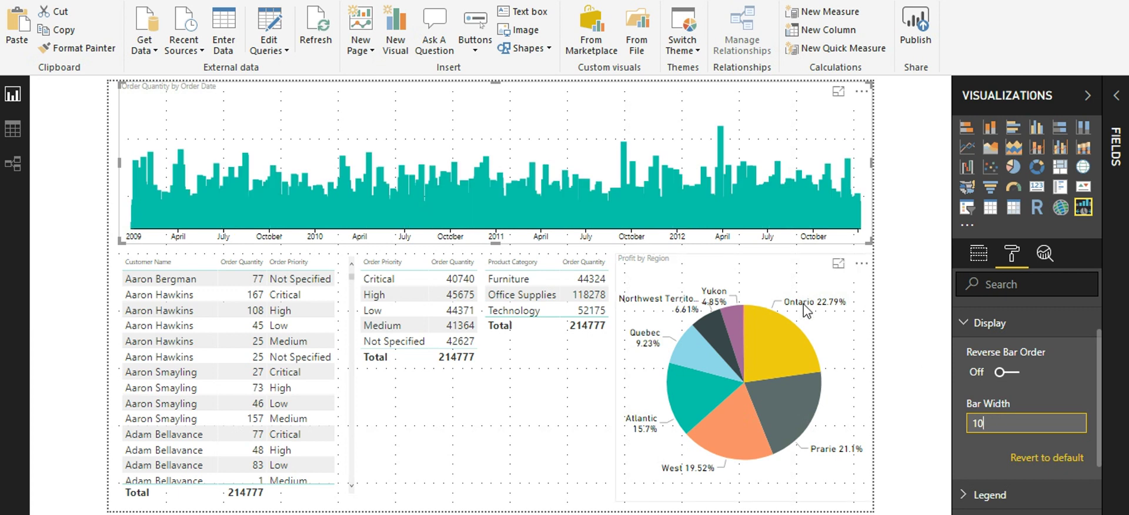
mouse_move(804, 309)
key(BackSpace)
key(BackSpace)
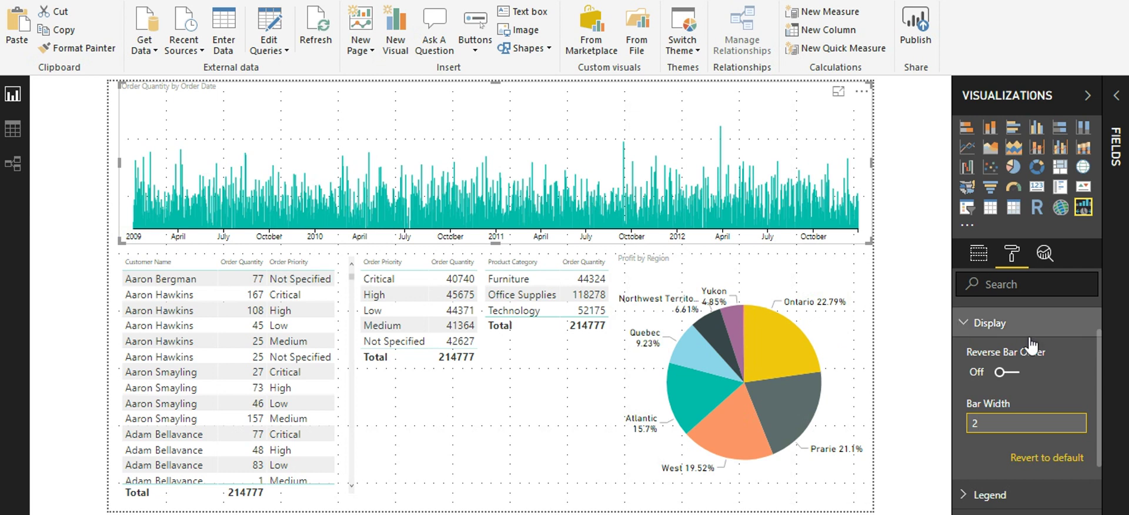
Collapse Display, expand Selection settings, and brush July to October 2010 on the chart
click(967, 323)
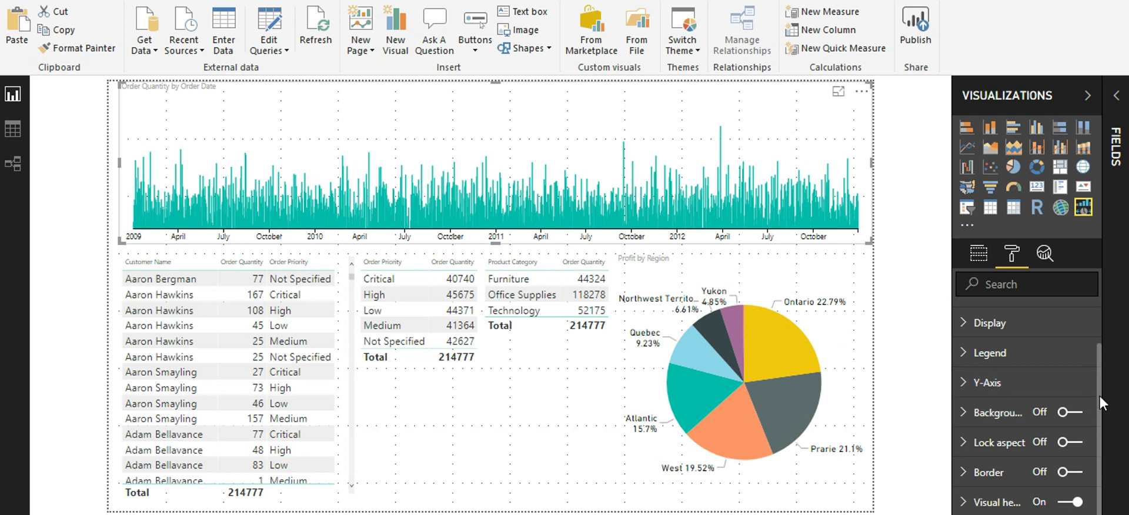
scroll(1099, 396, up, 2)
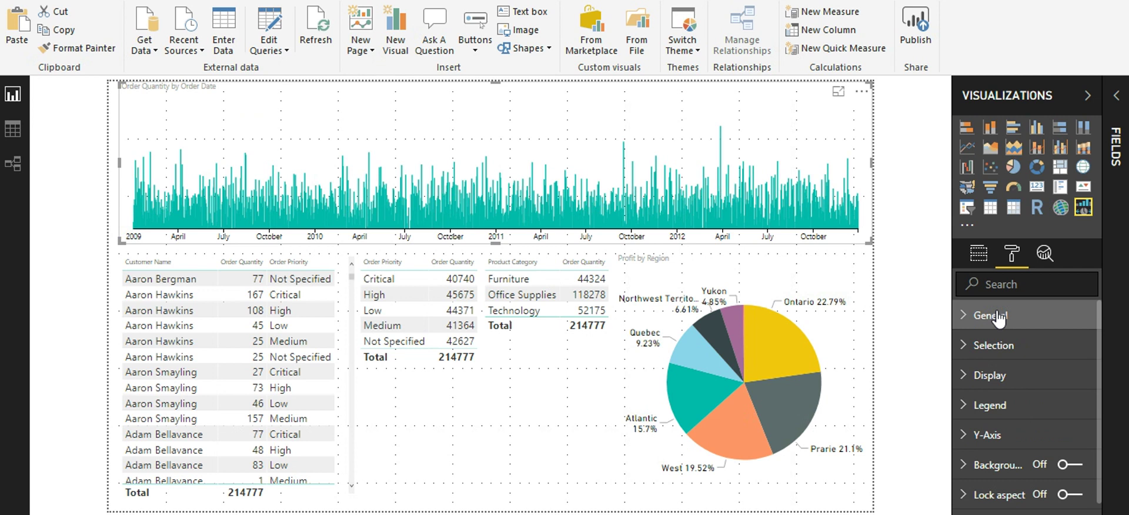
click(993, 345)
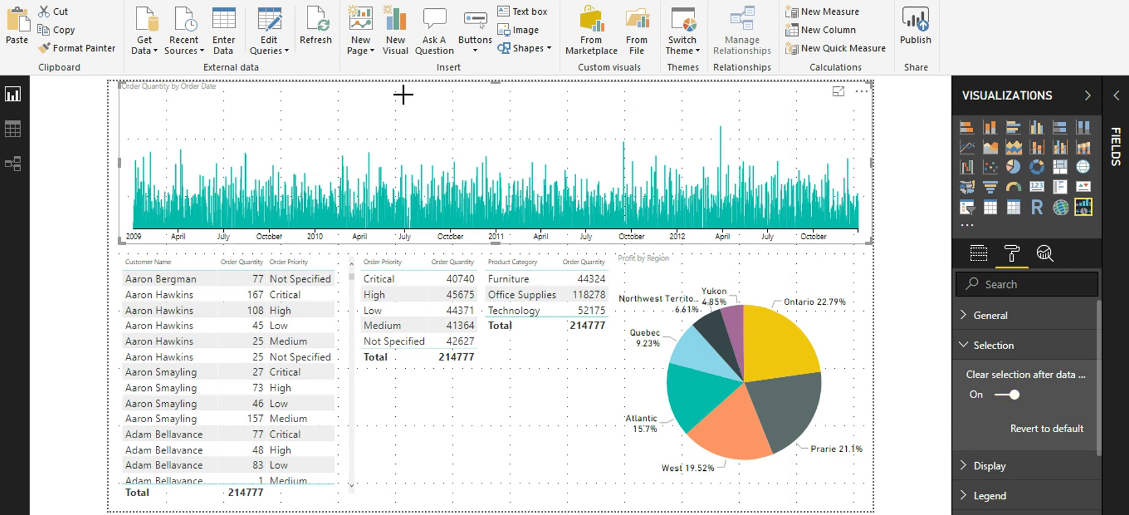
drag(403, 95, 449, 125)
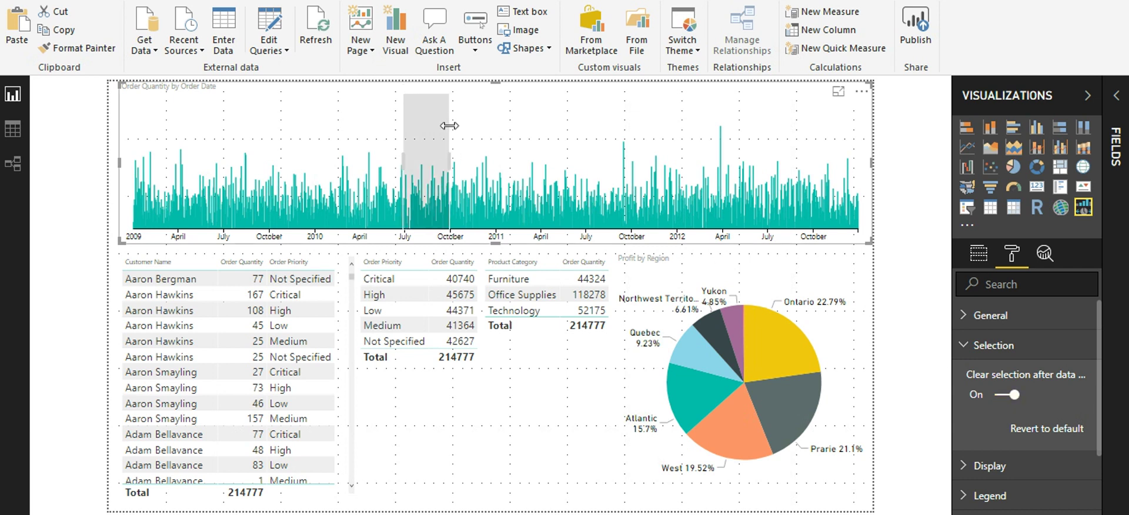
Select the Order Priority table, expand and collapse its Style settings, then deselect it
click(436, 432)
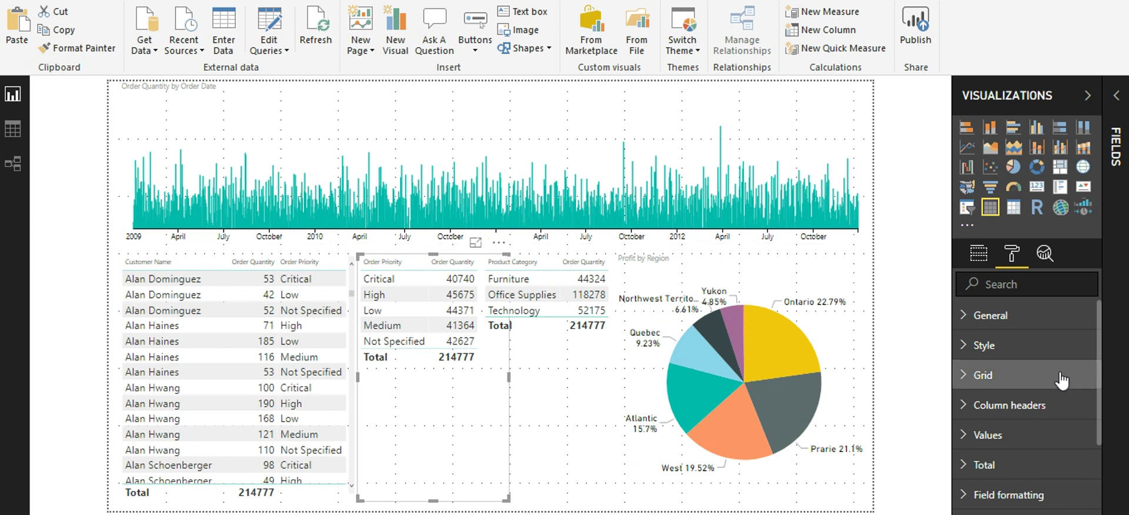
click(1032, 348)
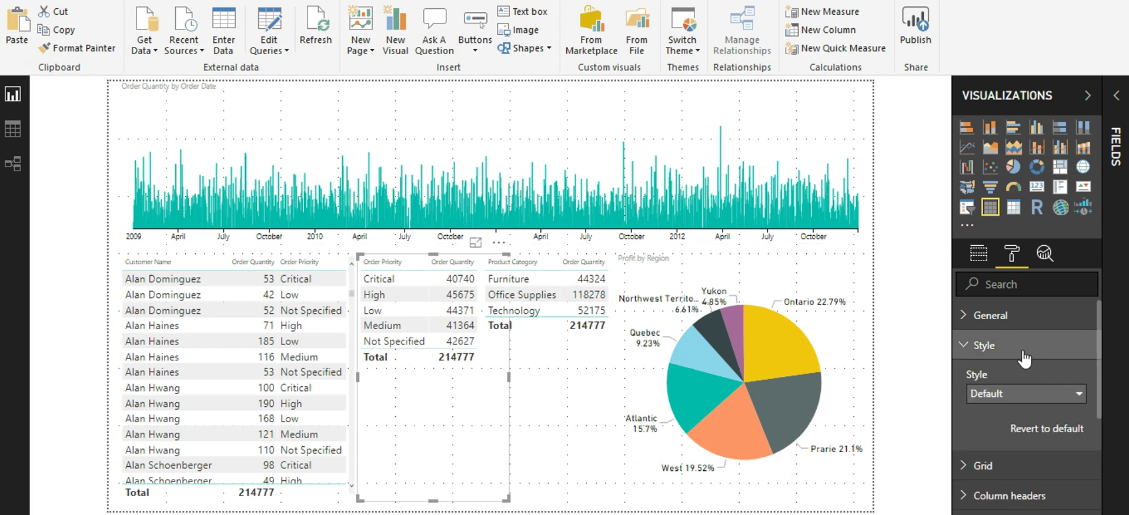
click(1021, 347)
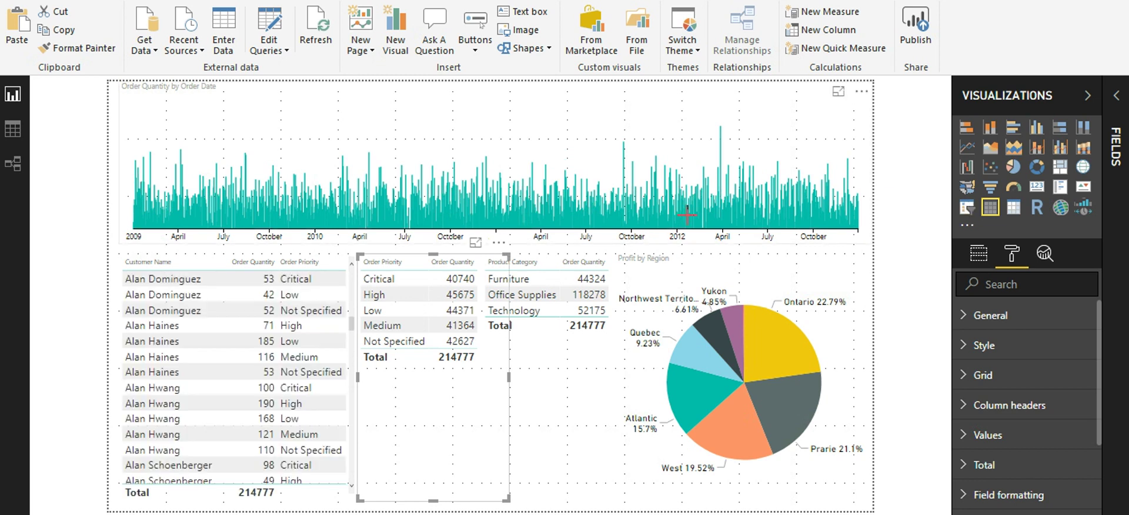
click(911, 214)
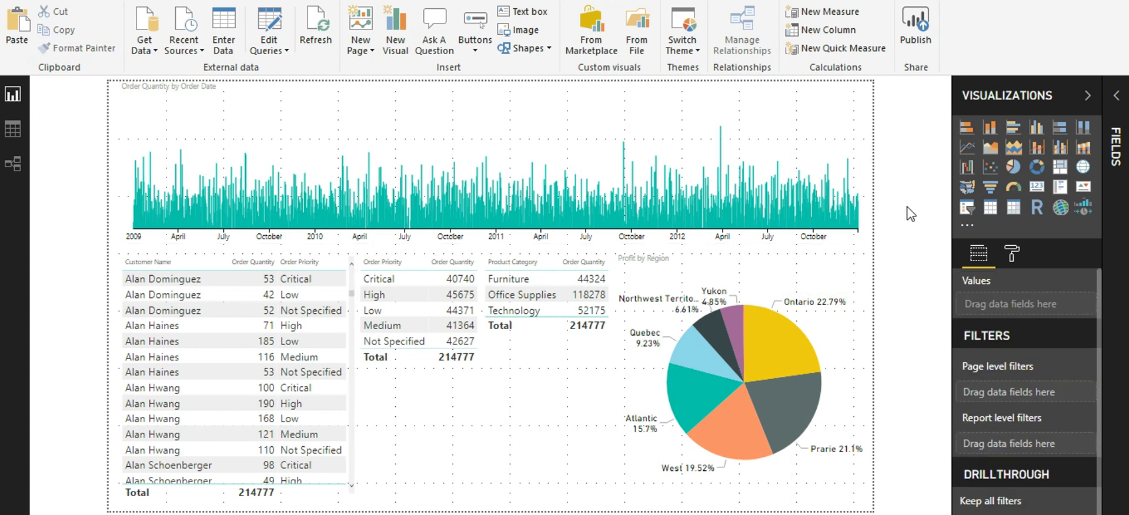